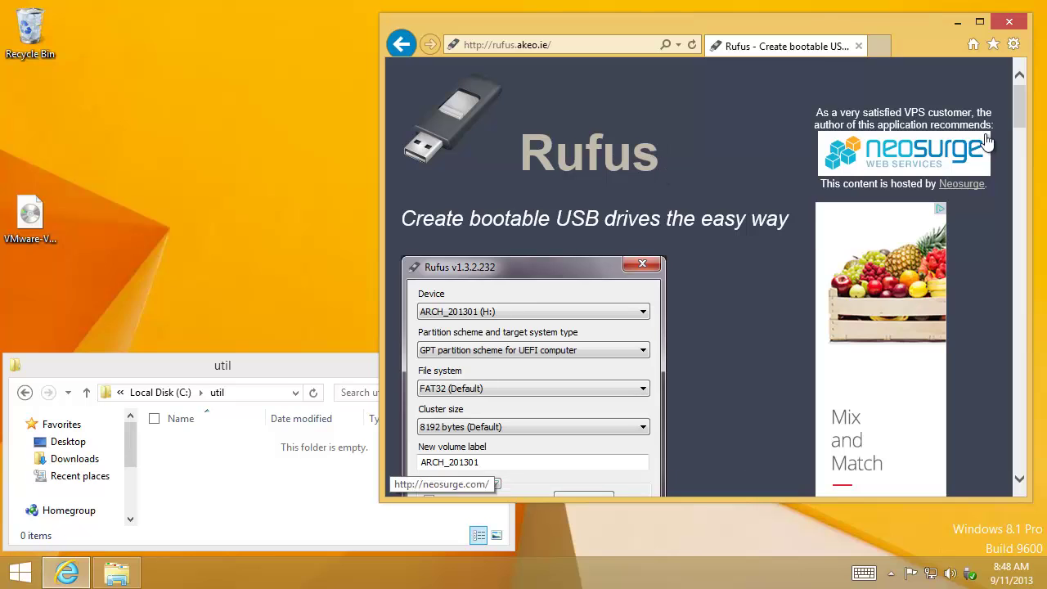
Step: Download Rufus v1.3.4 from the Rufus page, save rufus_v1.3.4.exe in C:\util, and close the browser
drag(1021, 114, 1011, 177)
click(446, 272)
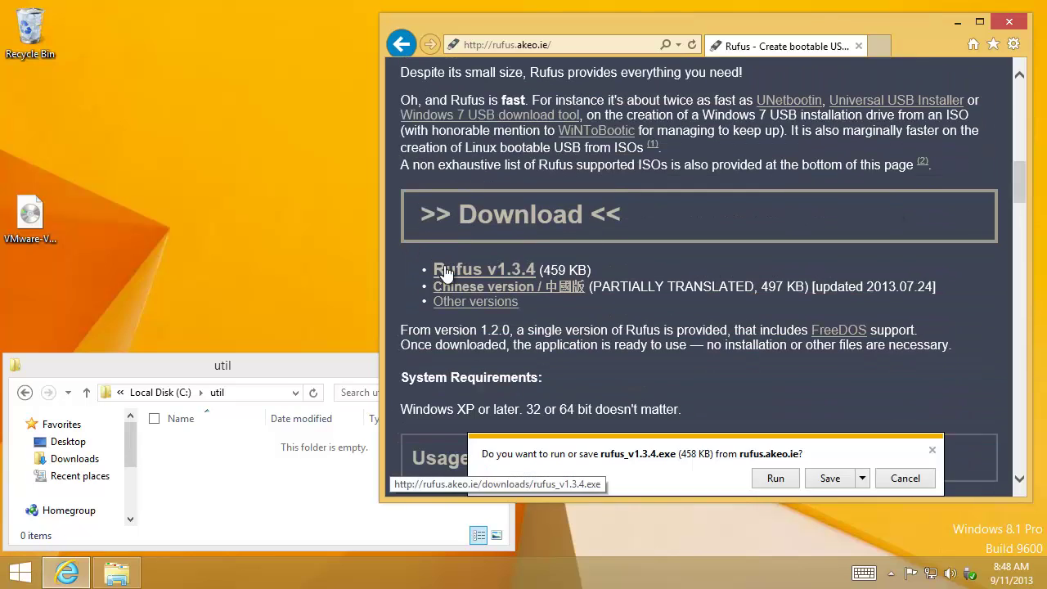
click(862, 479)
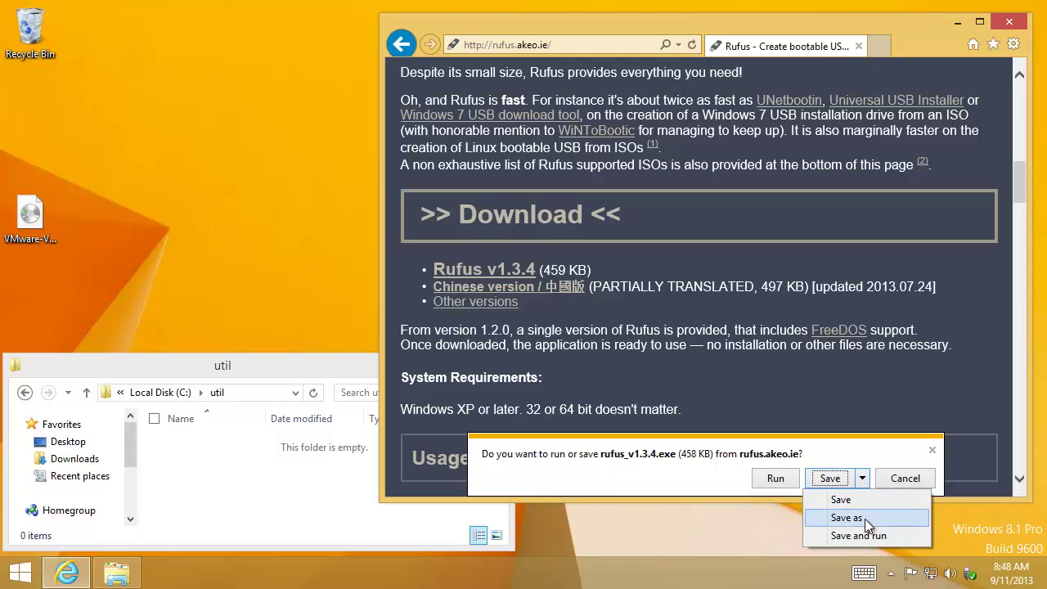
click(865, 519)
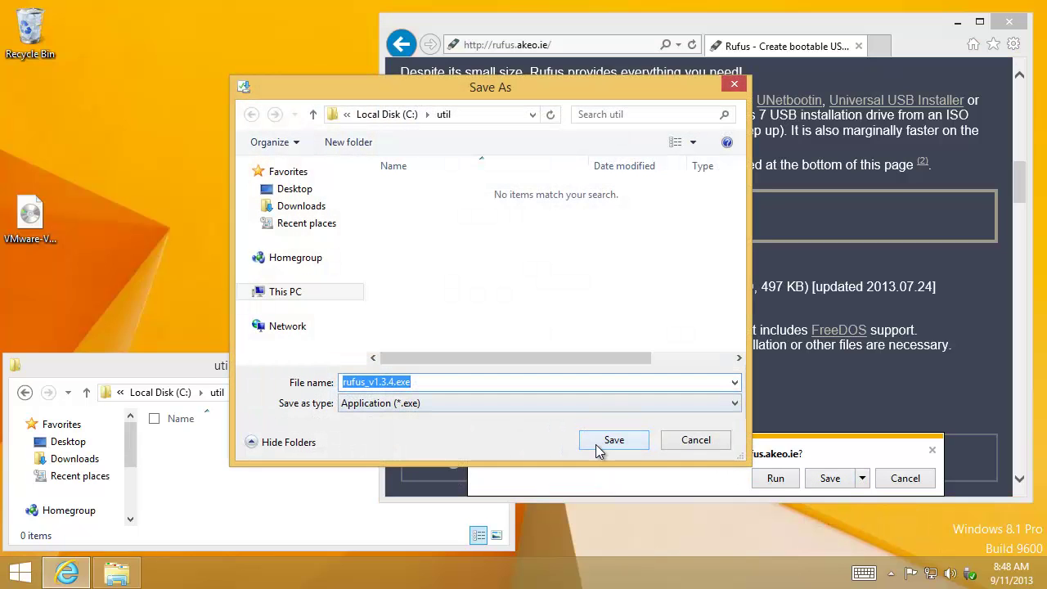
click(603, 444)
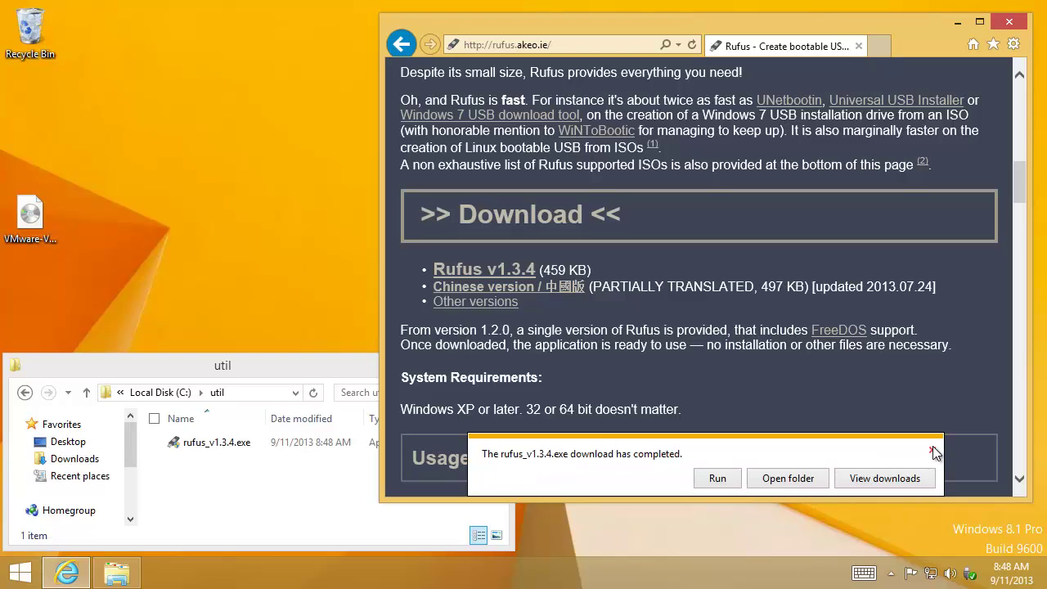
click(933, 451)
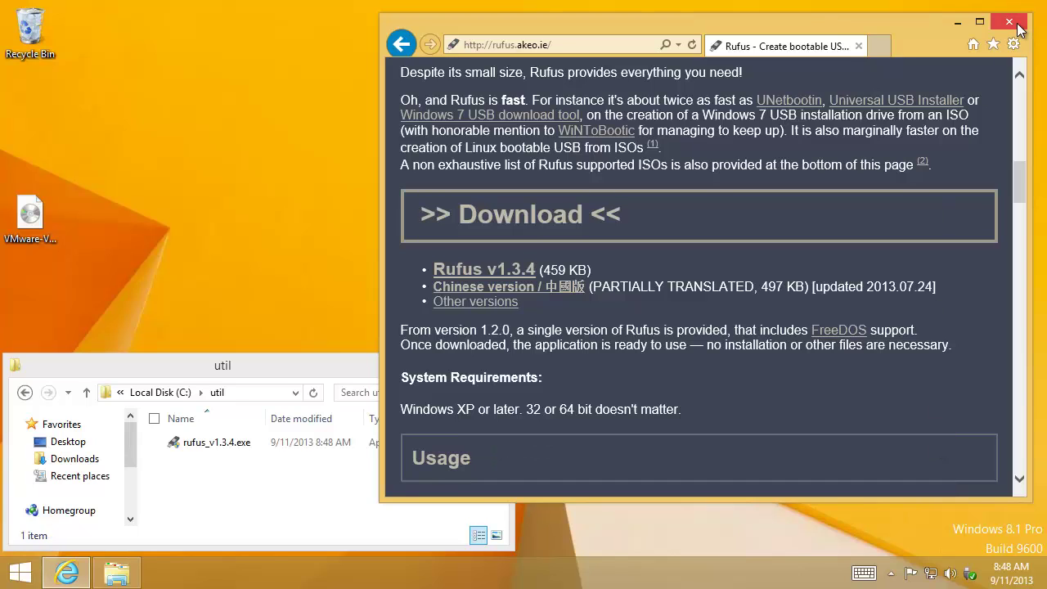
click(1018, 29)
Step: Run rufus_v1.3.4.exe with administrator permission, decline its update checks, and close the util folder window
click(254, 444)
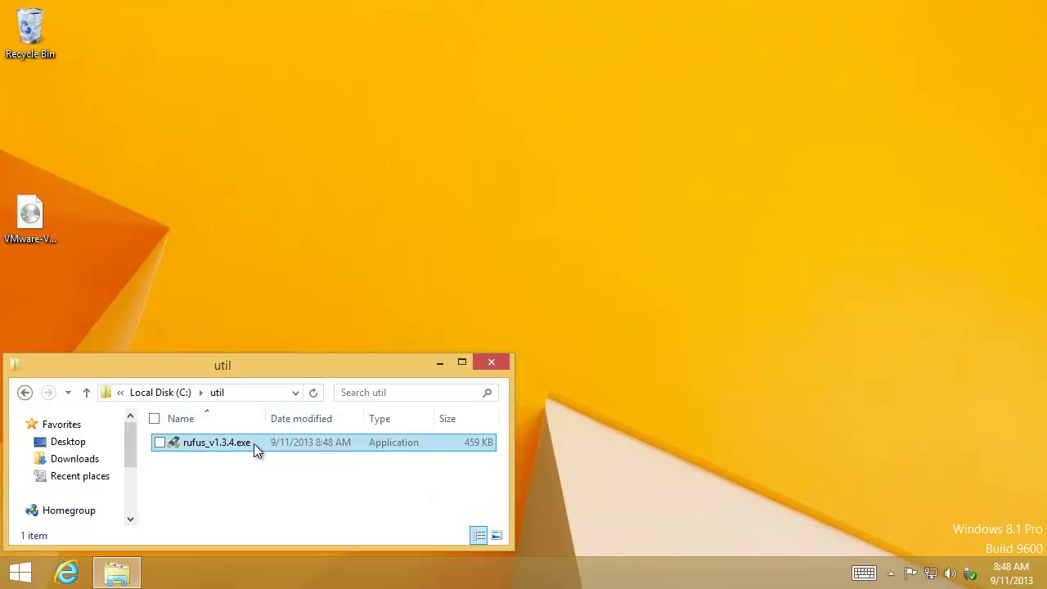
double_click(254, 444)
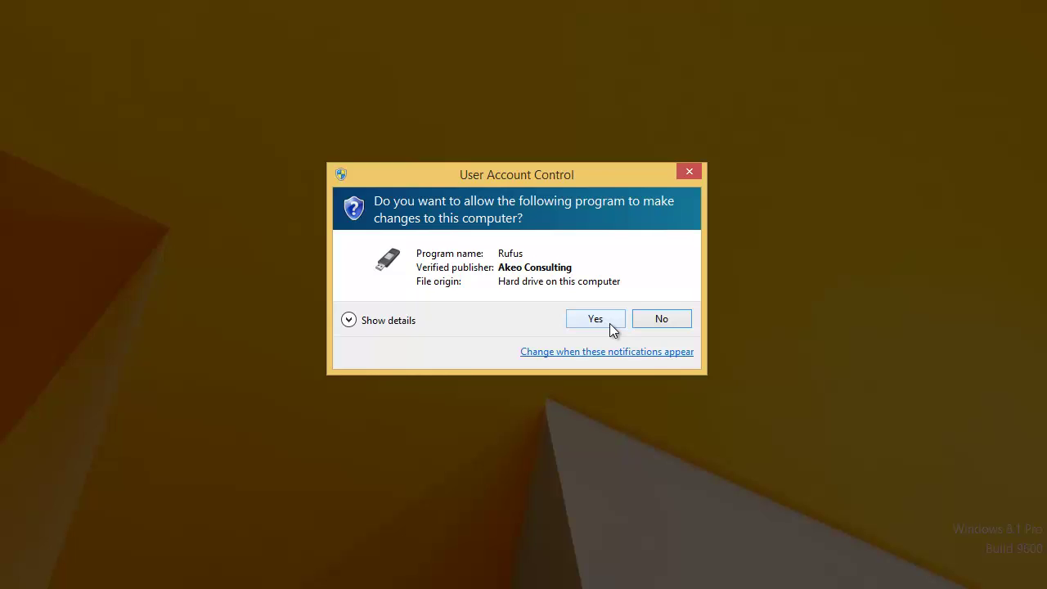
click(610, 323)
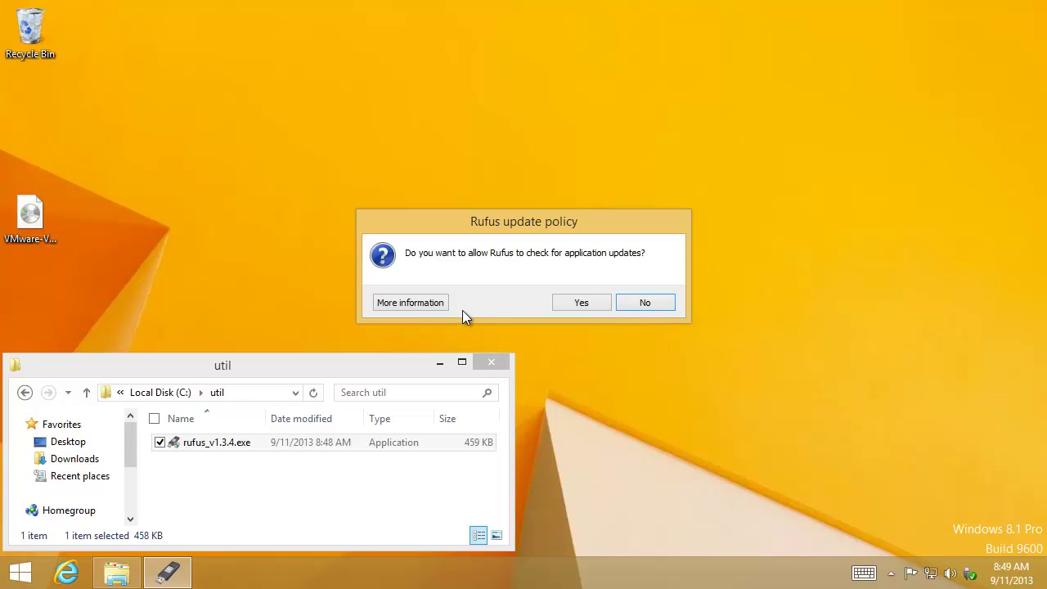
click(662, 306)
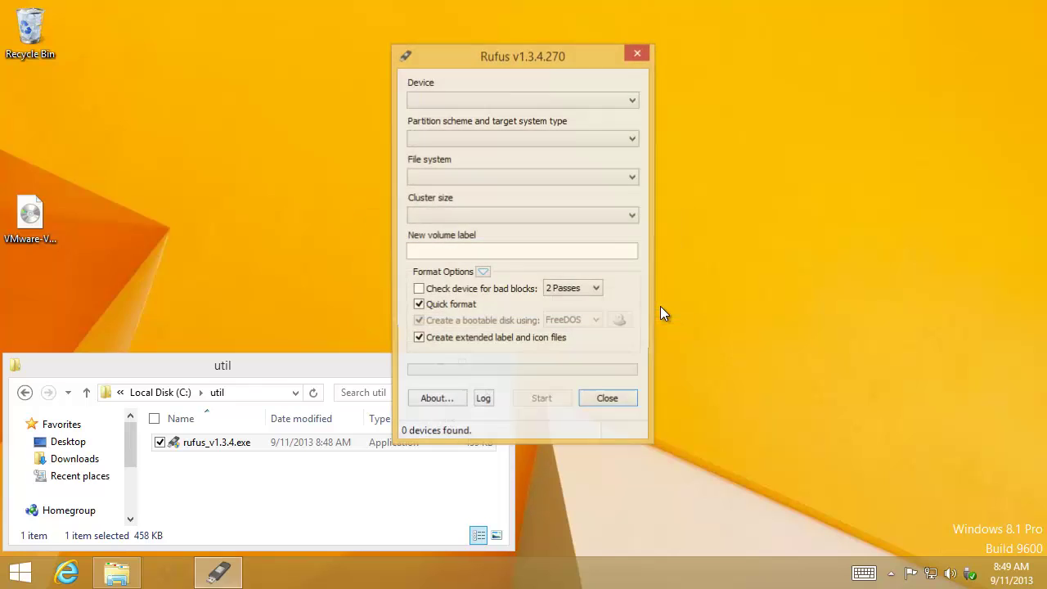
click(353, 367)
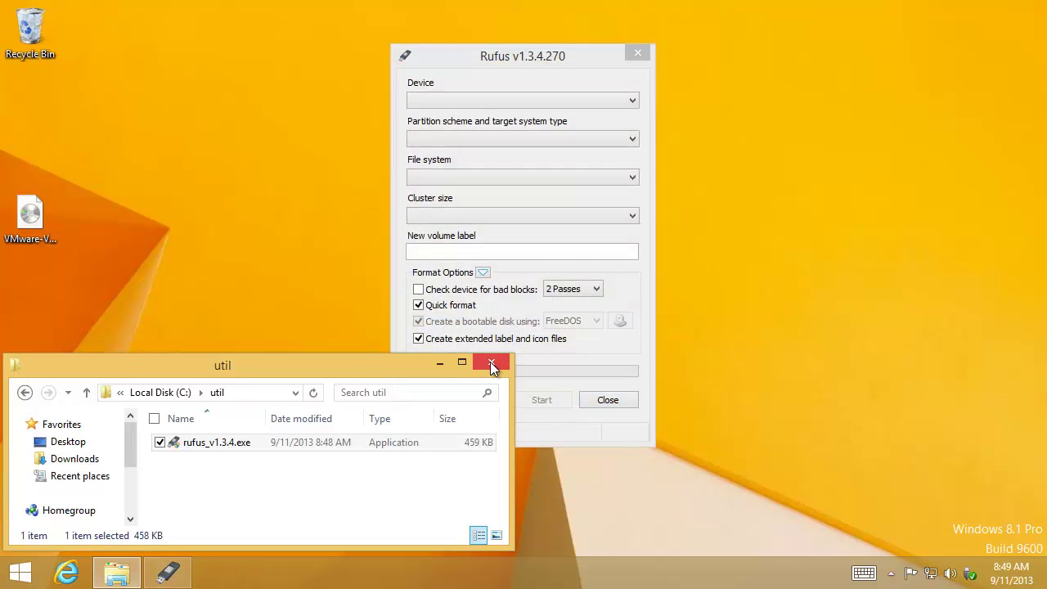
click(491, 365)
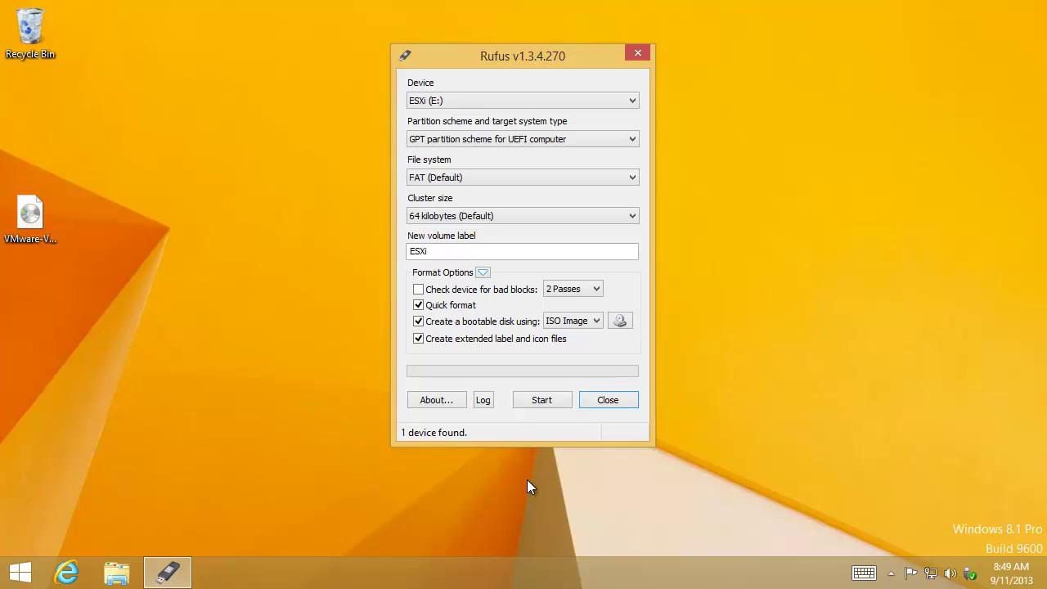
Step: Switch to File Explorer, view the files on the ESXi (E:) drive, and return to This PC
click(117, 572)
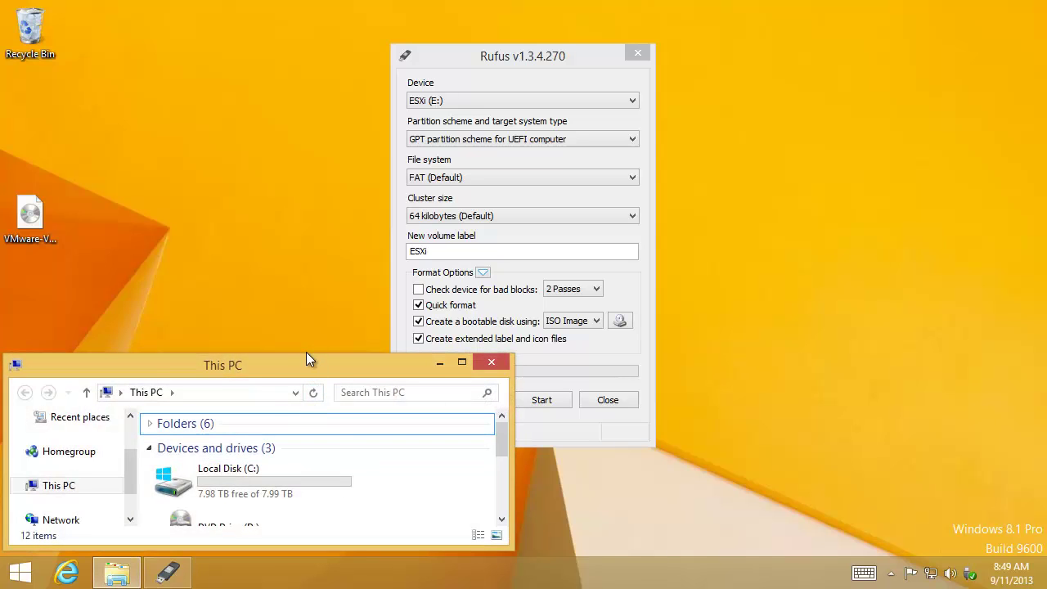
drag(306, 359, 306, 306)
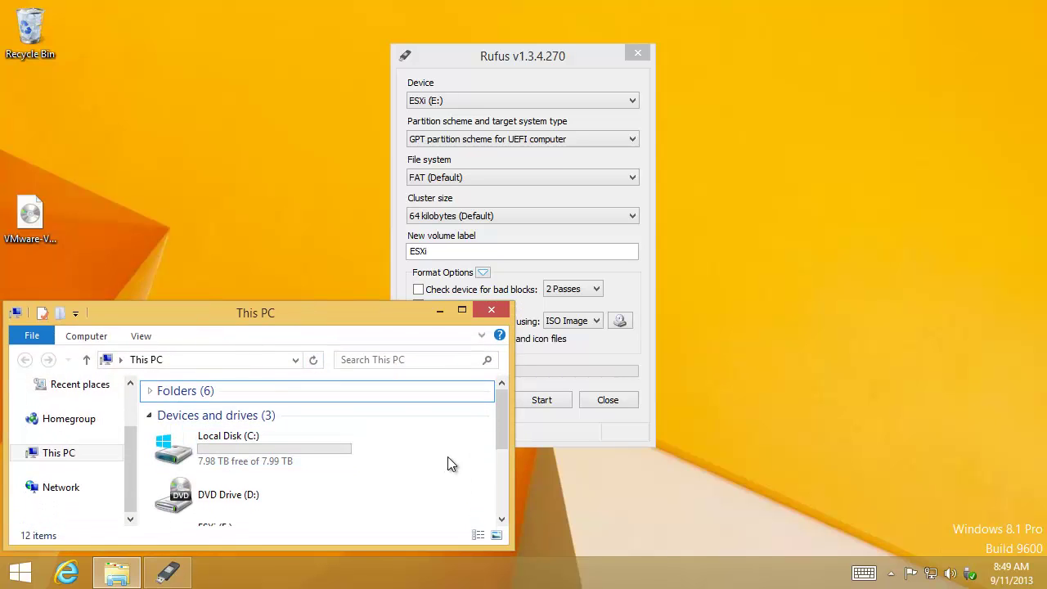
drag(501, 429, 504, 449)
click(319, 495)
double_click(325, 503)
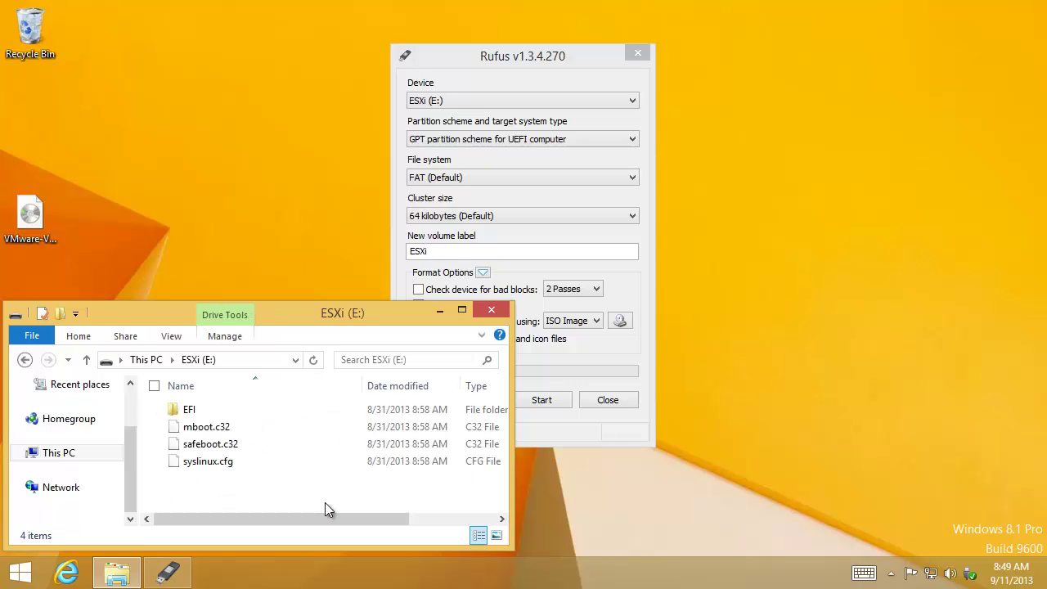
key(BackSpace)
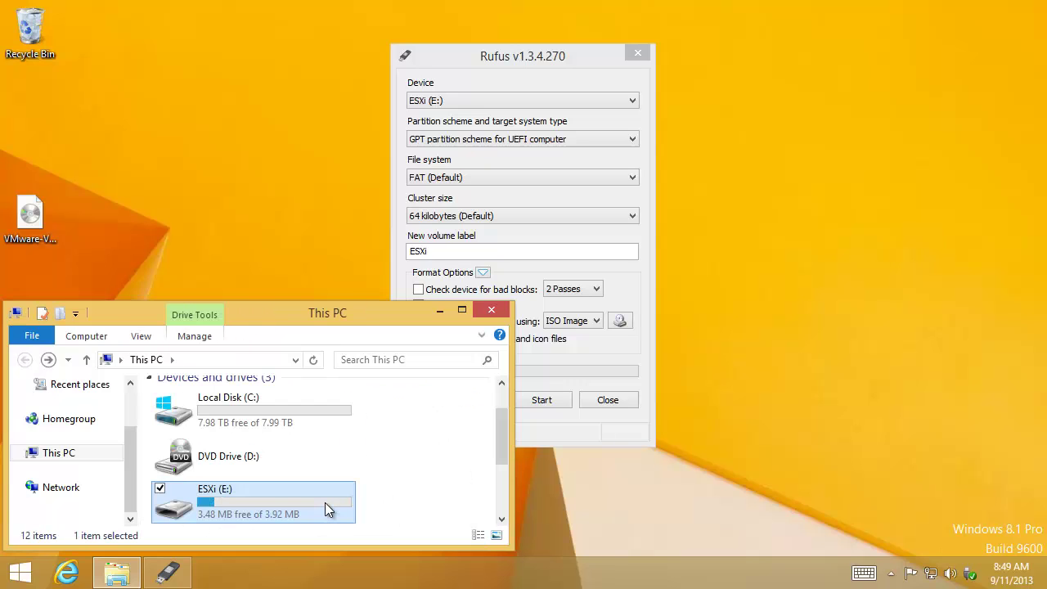
Step: Check the properties of the ESXi (E:) drive, dismiss them without changes, and close File Explorer
right_click(325, 502)
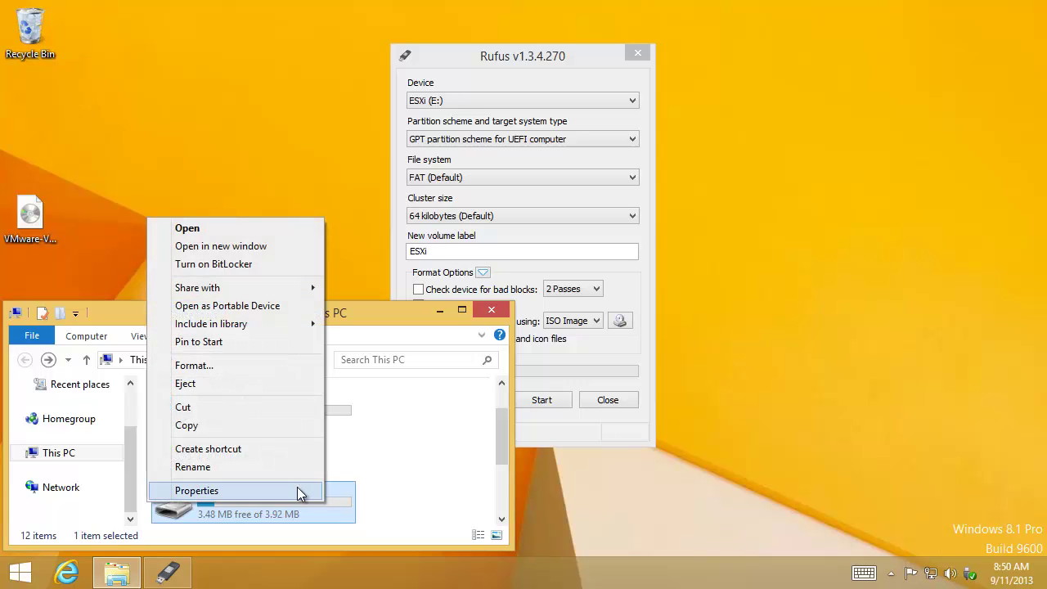
click(297, 489)
click(530, 531)
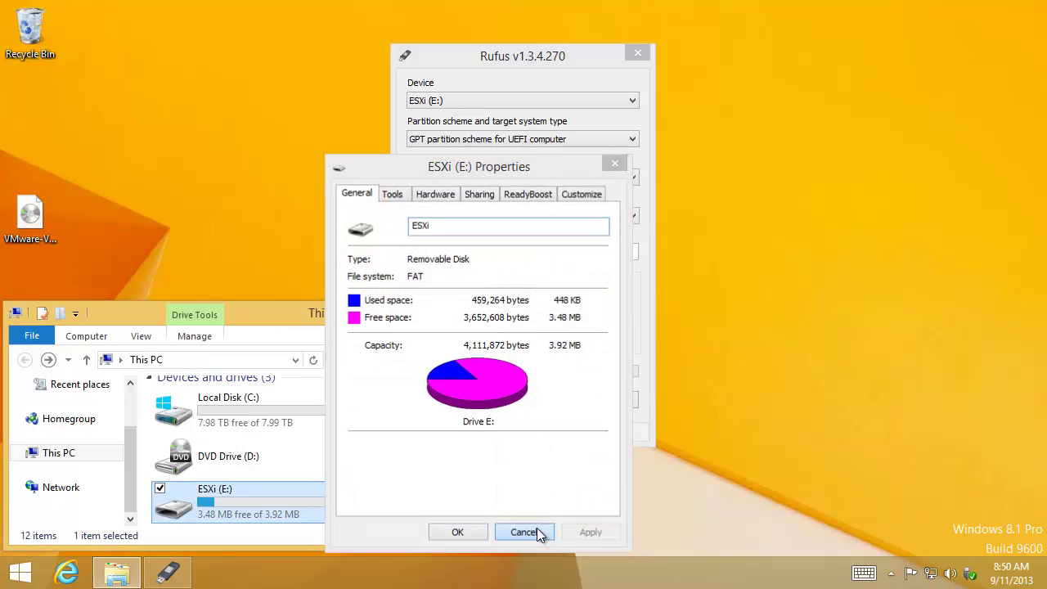
click(493, 313)
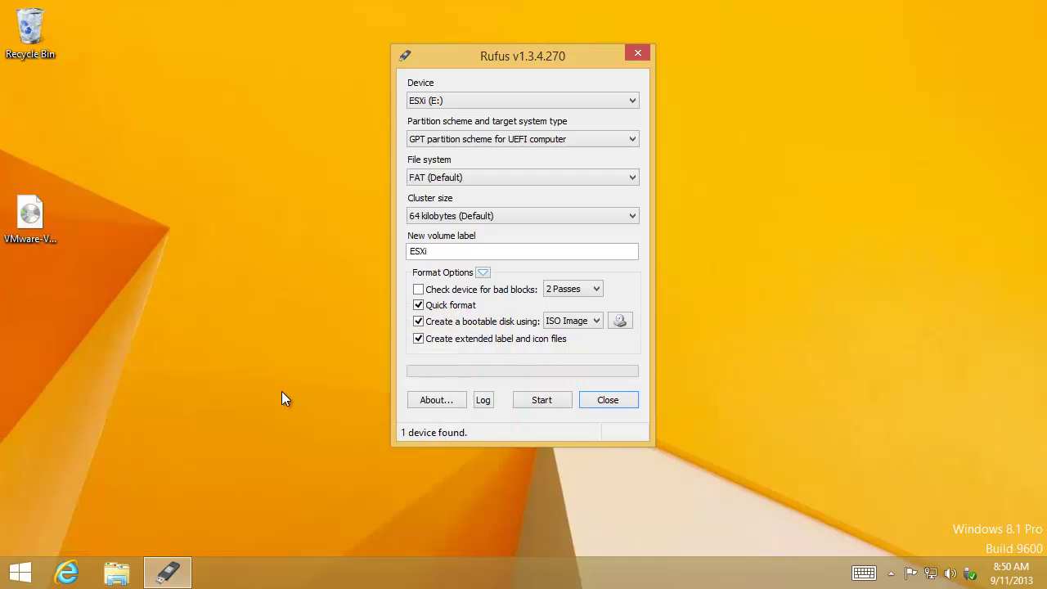
Step: Switch to Computer Management, examine the partitions and available options of removable Disk 1 in Disk Management, and minimize the window
key(super+x)
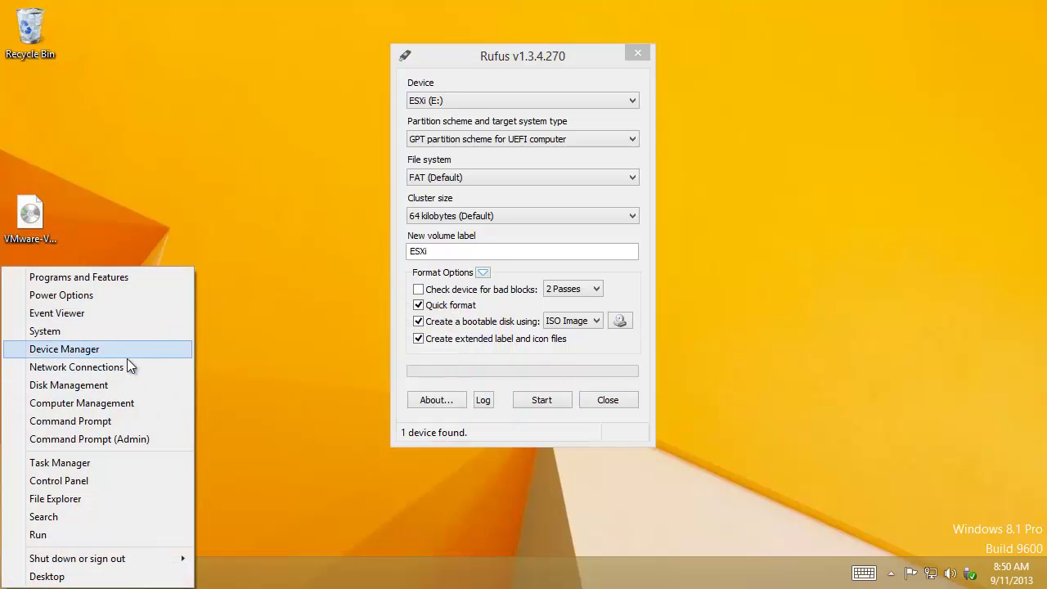
click(130, 403)
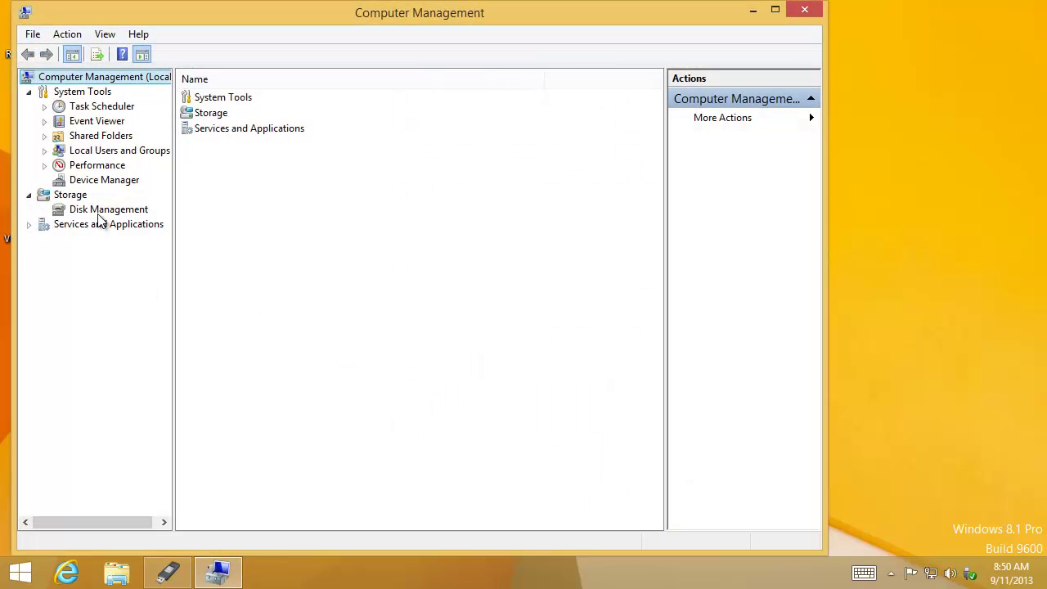
click(102, 211)
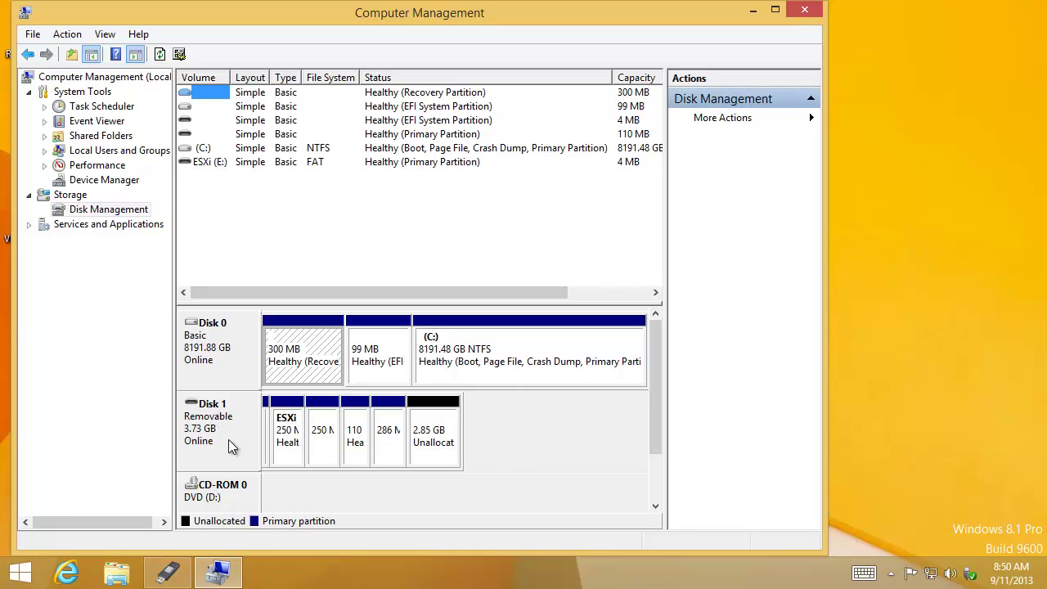
right_click(219, 441)
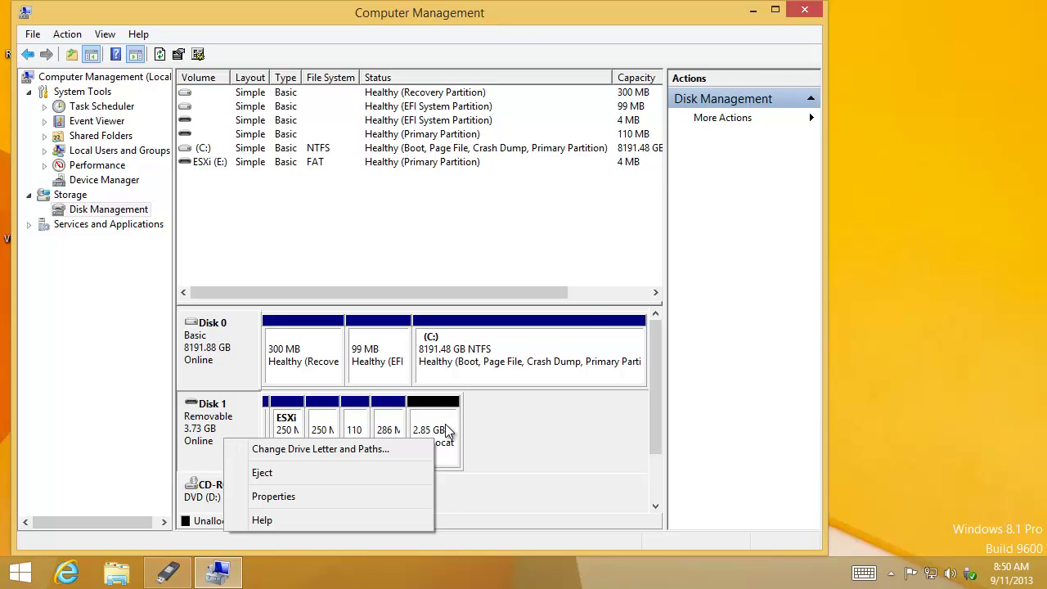
click(753, 11)
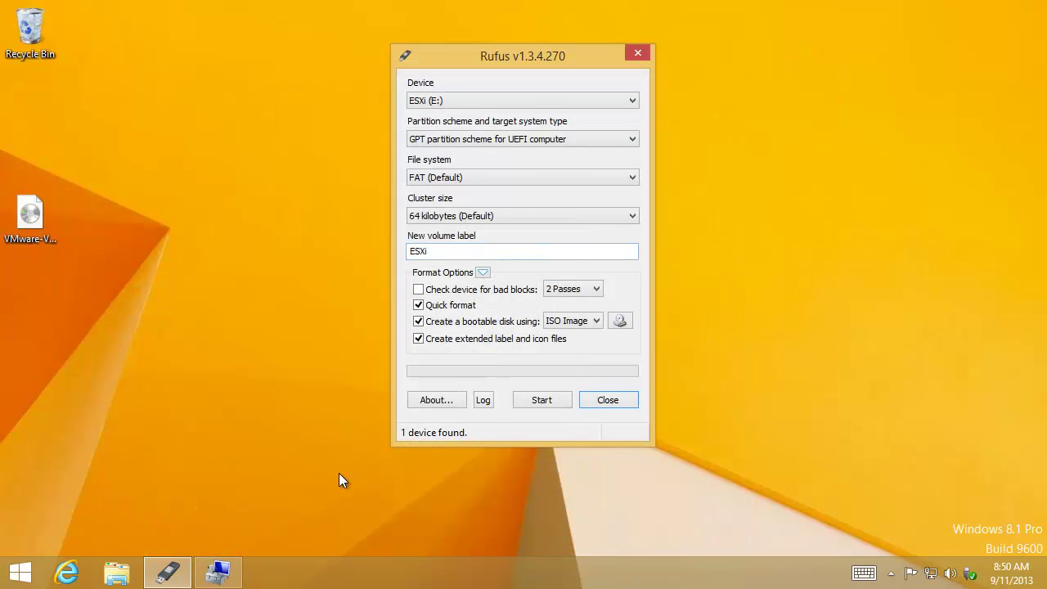
Step: Set up a format of the ESXi (E:) drive in File Explorer with device defaults restored and the volume label SANDISK
click(112, 571)
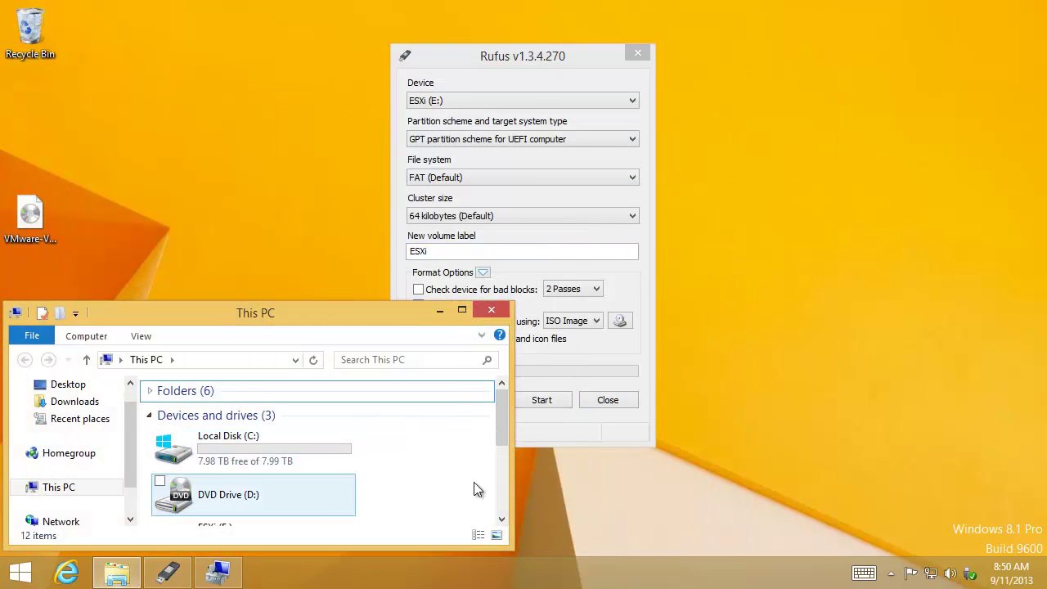
scroll(505, 445, down, 2)
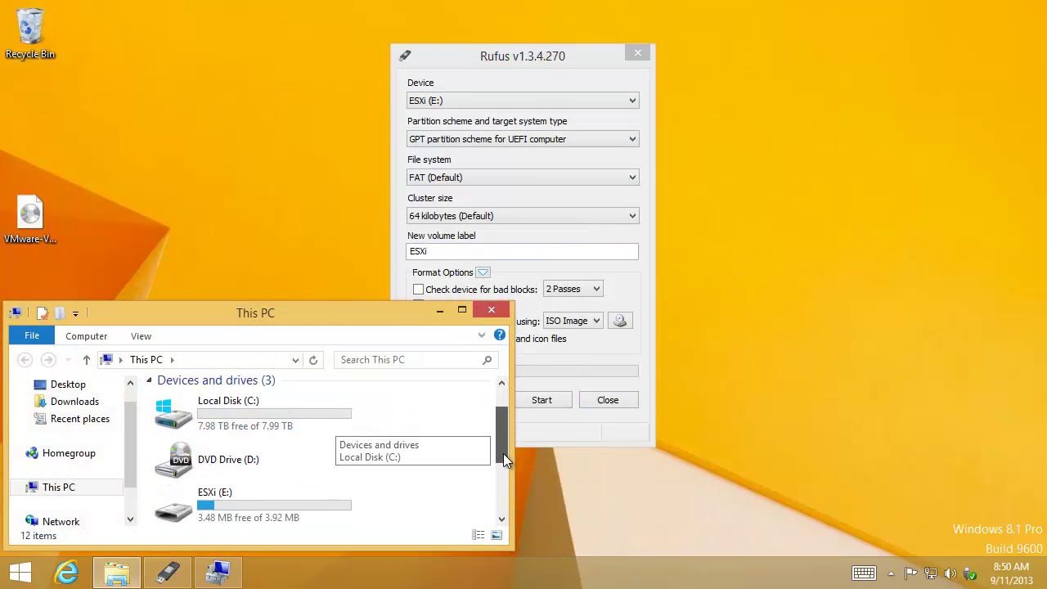
right_click(296, 491)
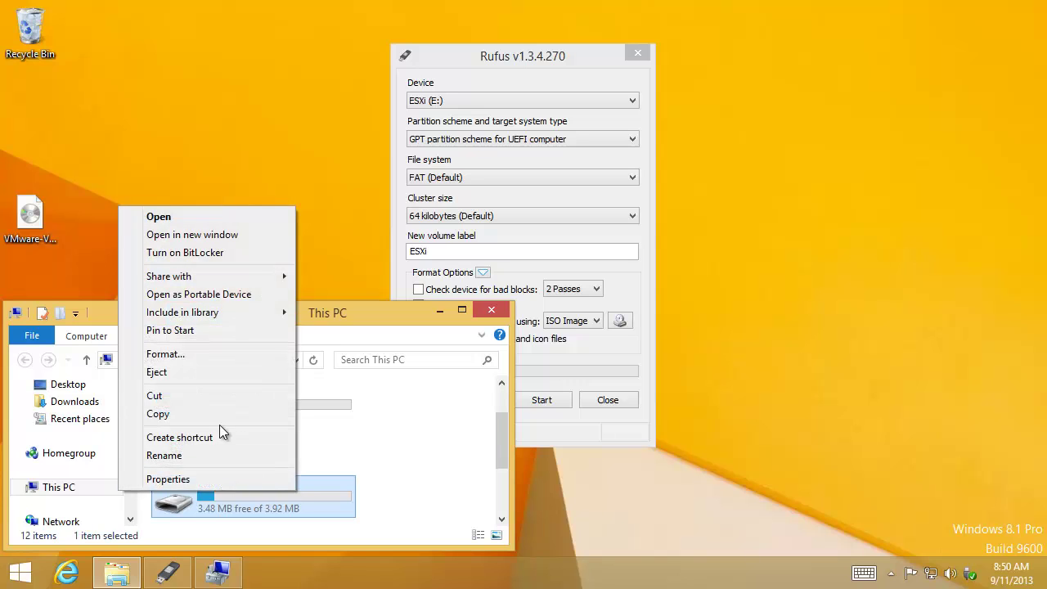
click(225, 359)
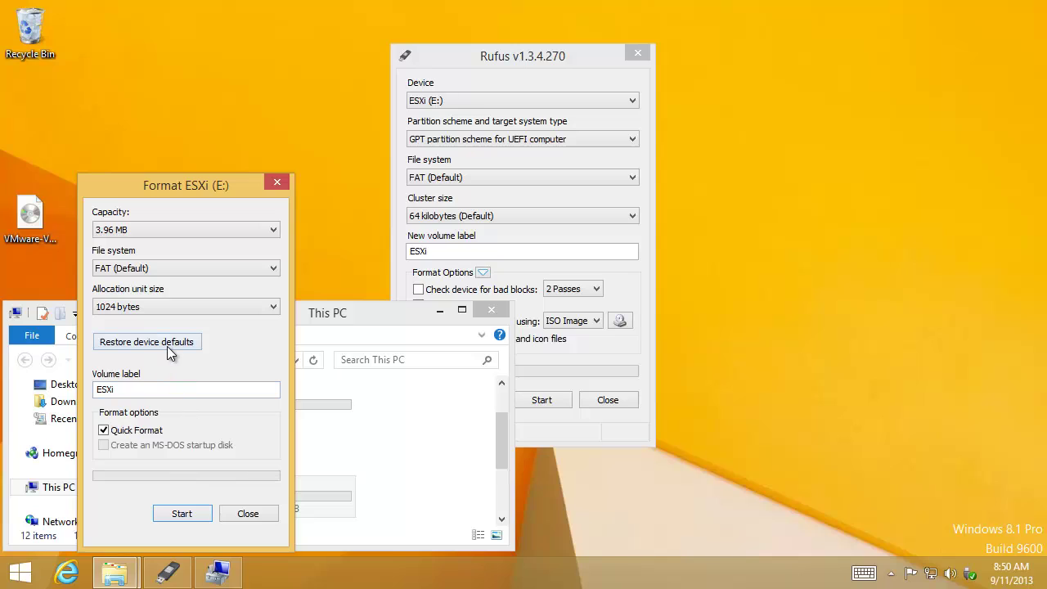
click(170, 351)
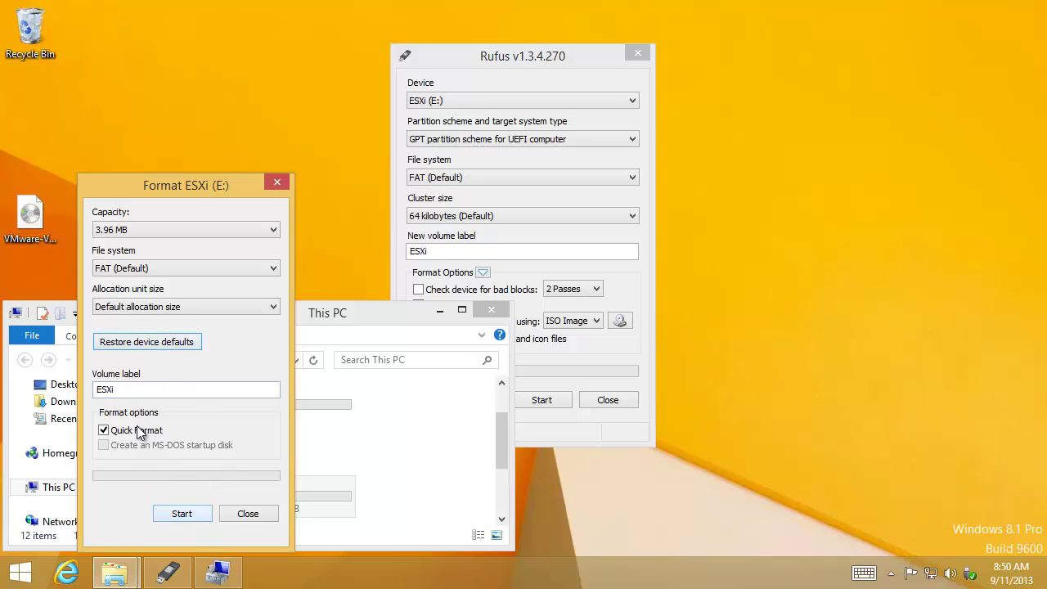
double_click(136, 389)
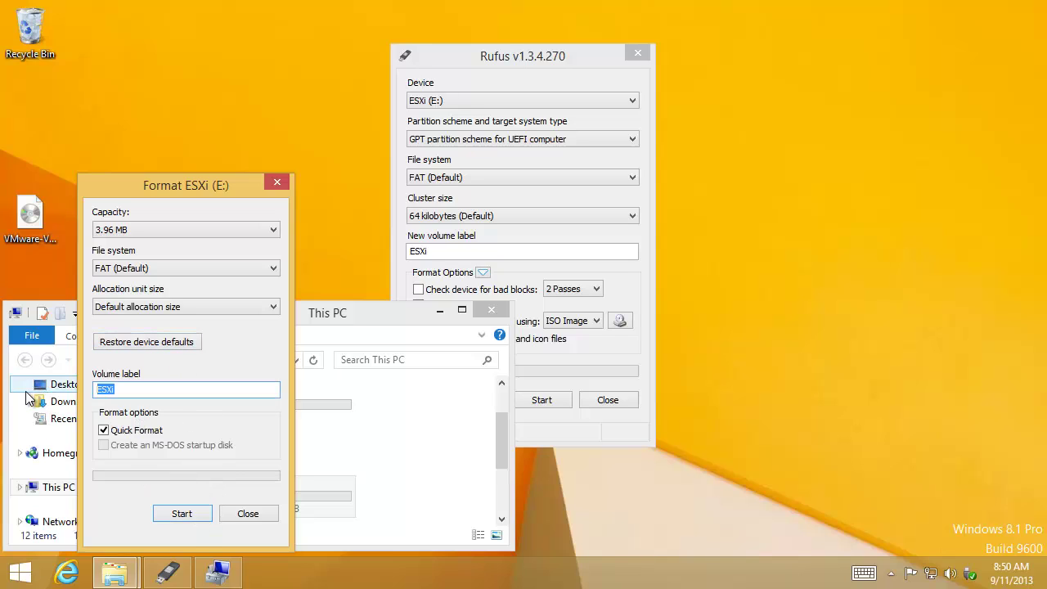
text(SANDISK)
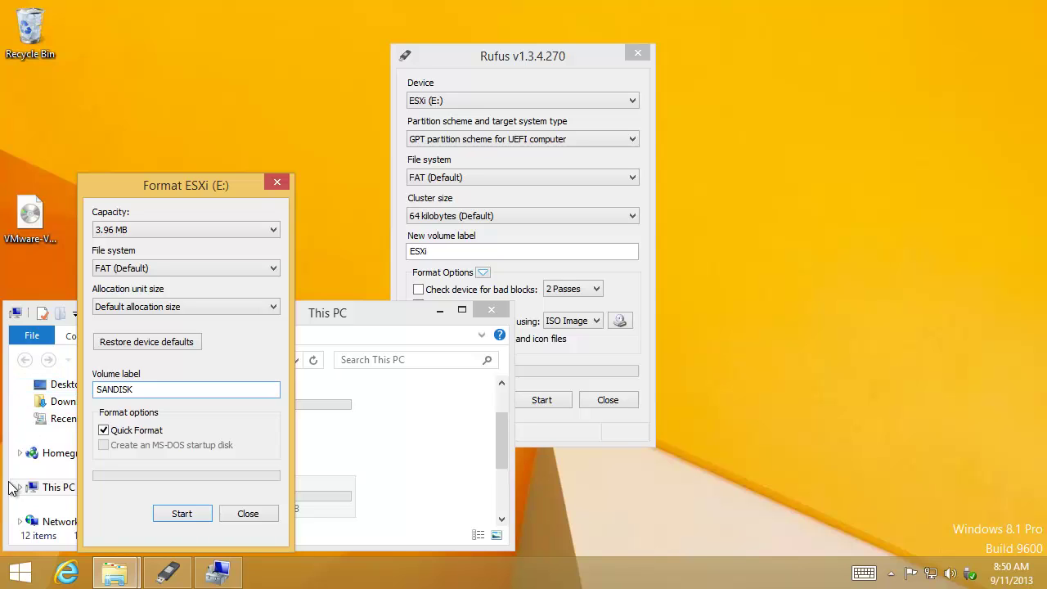
Step: Quick-format the E: drive, accepting the data erasure, inspect the drive's contents, and close File Explorer
click(181, 513)
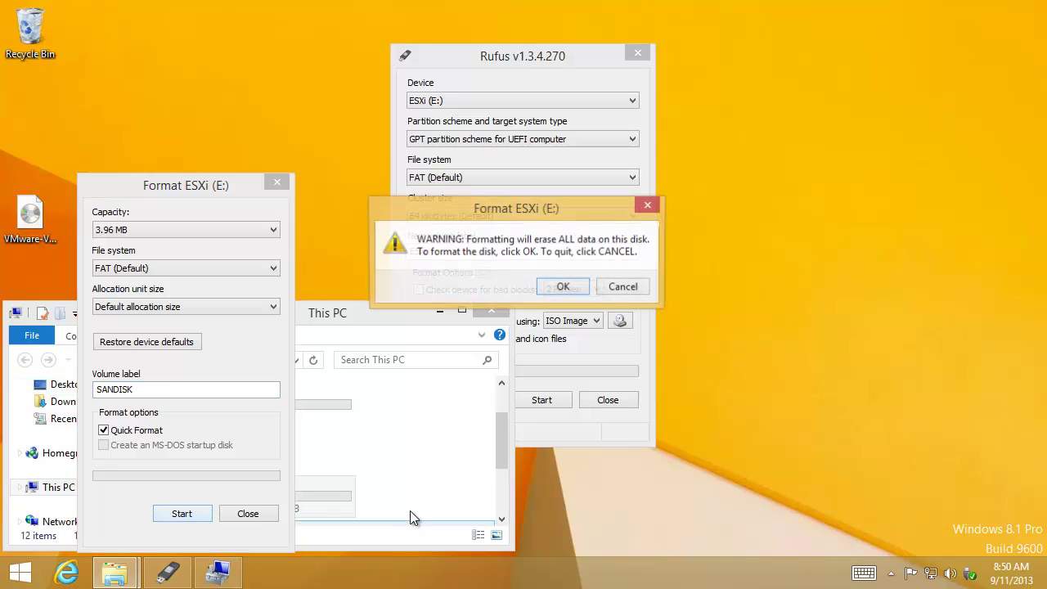
click(562, 287)
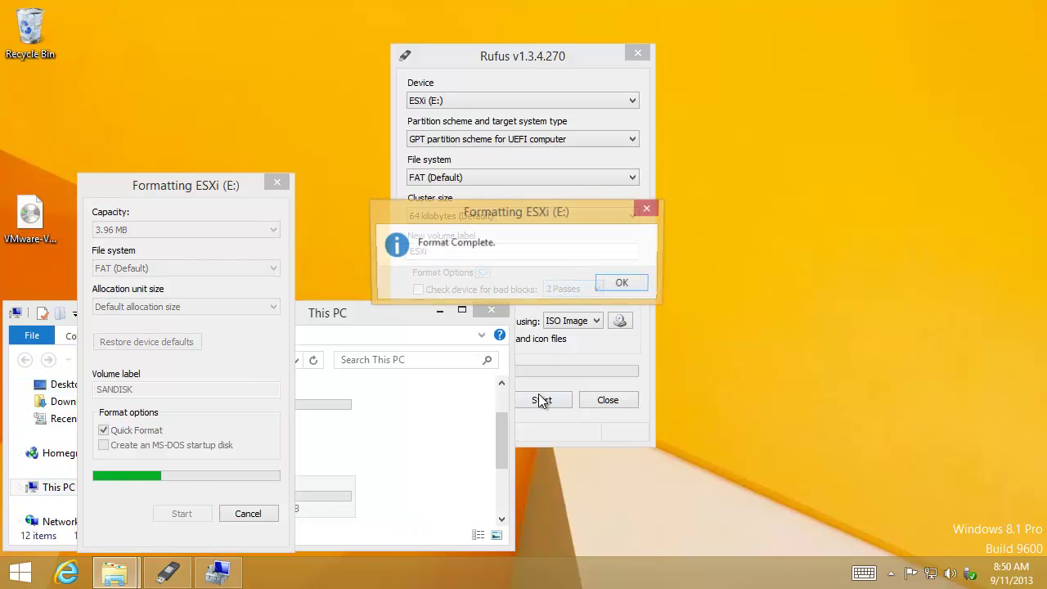
click(623, 284)
click(252, 514)
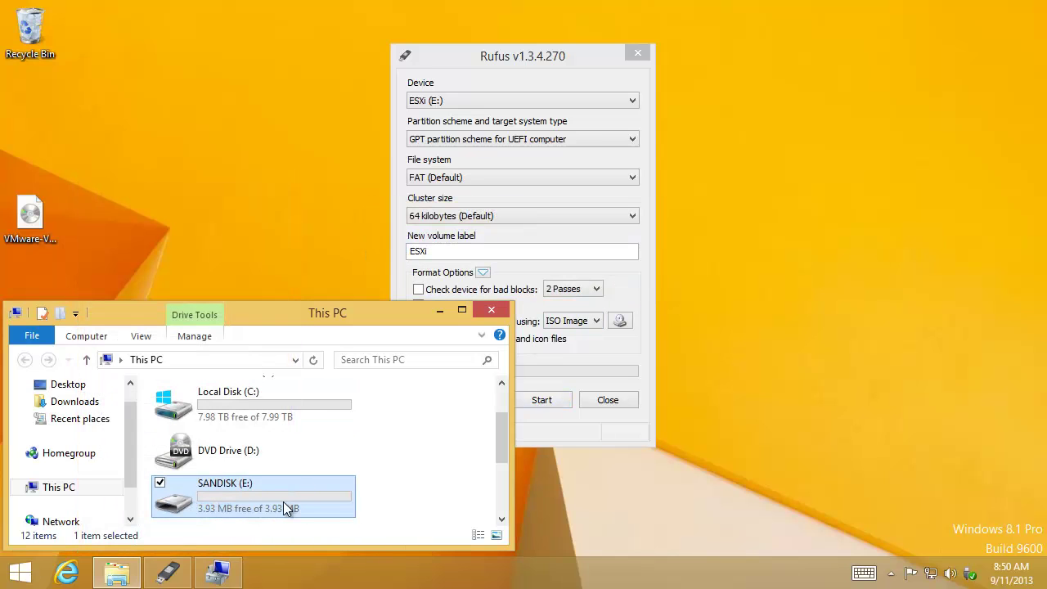
double_click(305, 506)
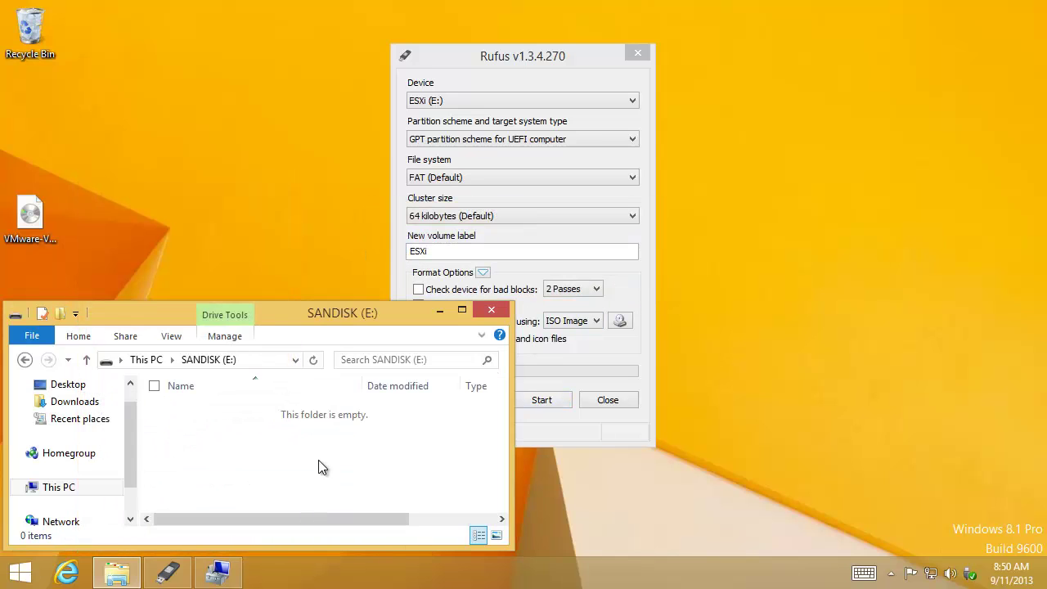
click(497, 312)
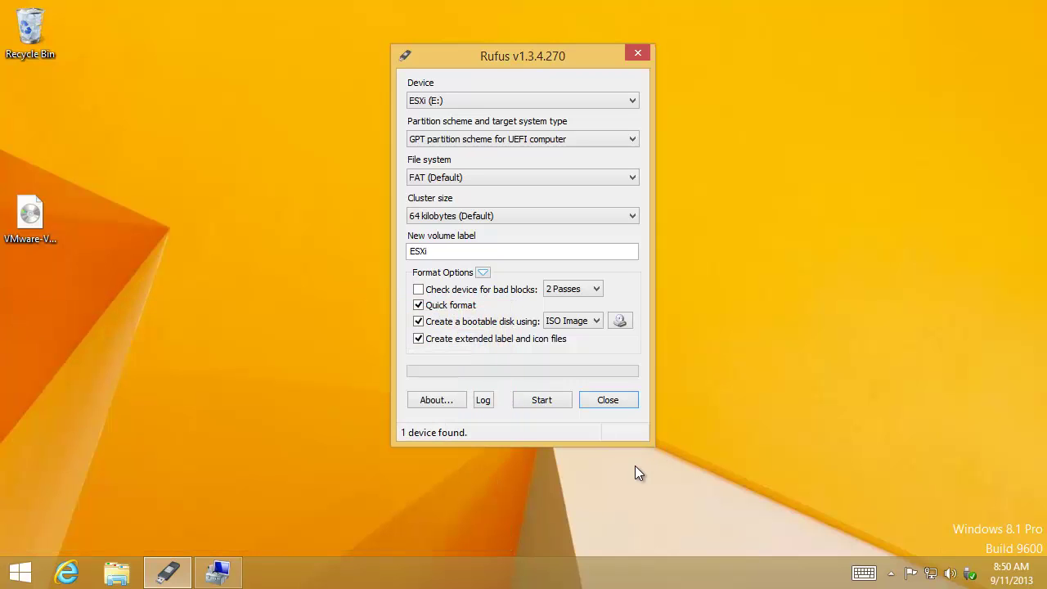
Step: Write the ESXi (E:) drive using the MBR partition scheme for BIOS or UEFI computers, confirm the operation, and close Rufus
click(581, 139)
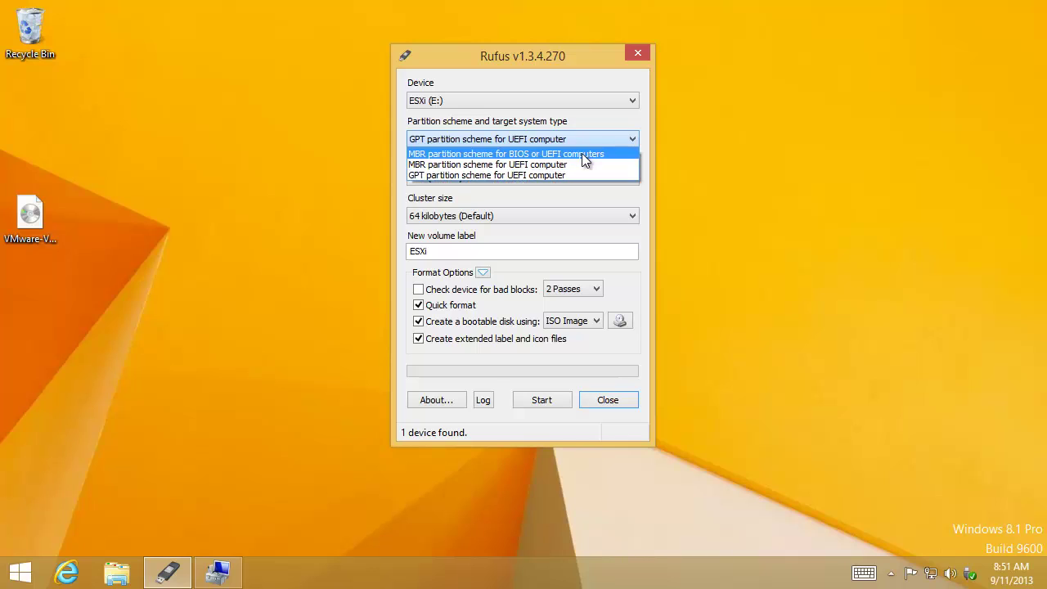
click(582, 154)
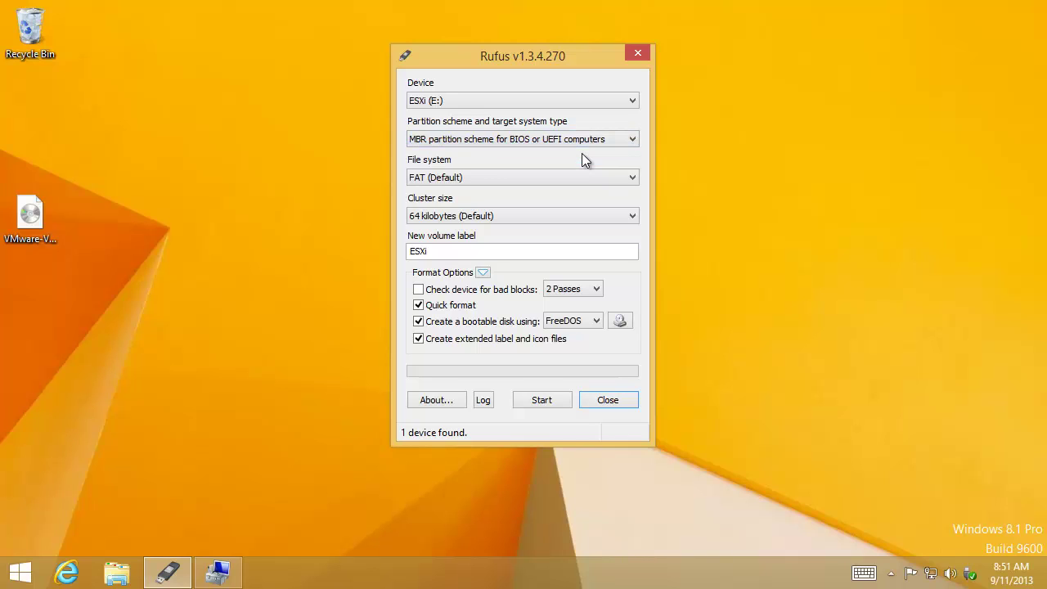
click(556, 401)
click(612, 355)
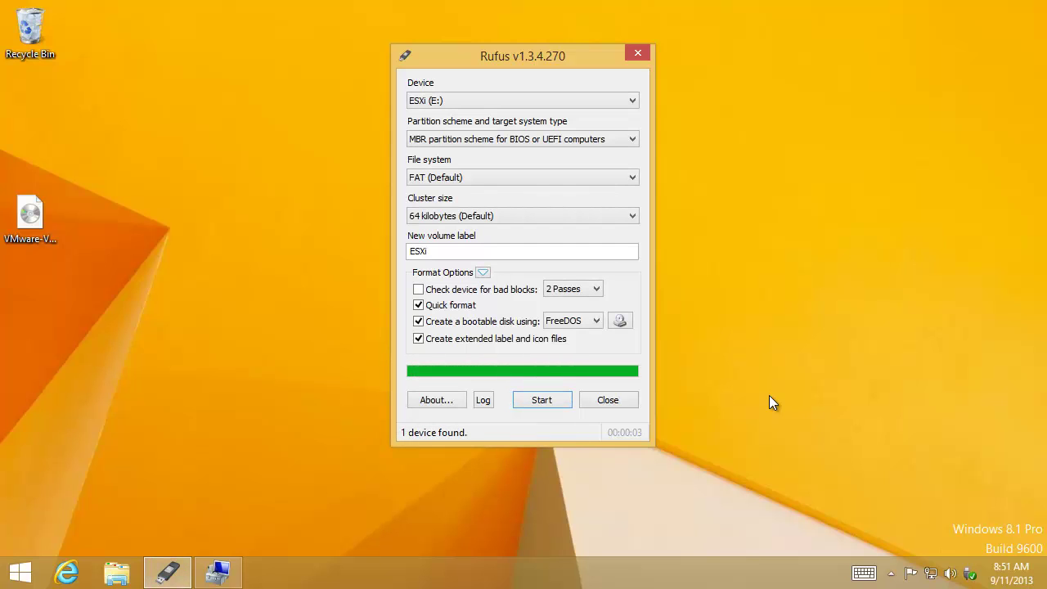
click(612, 398)
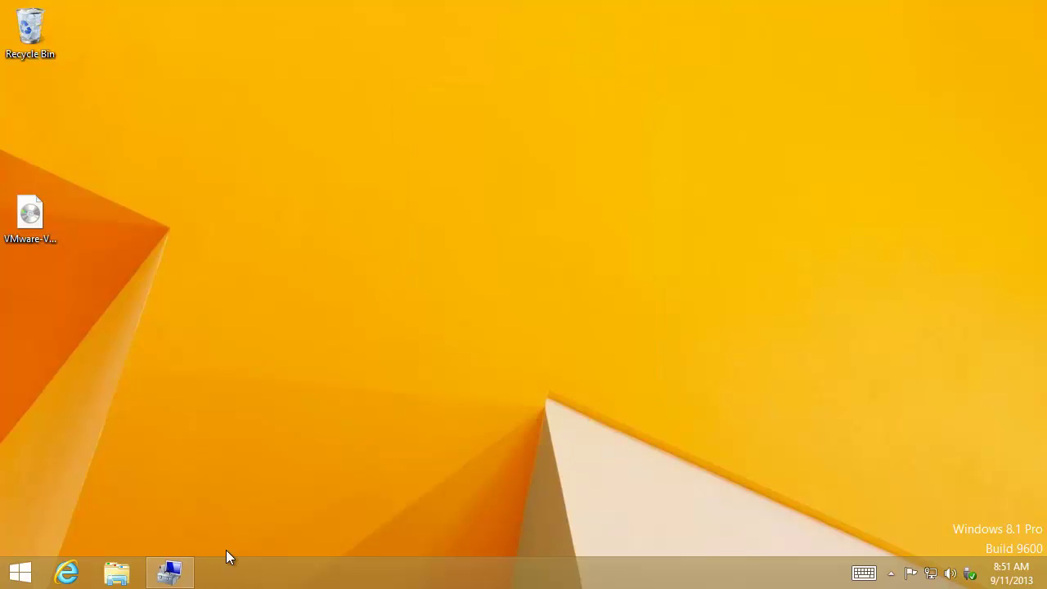
Step: Switch to File Explorer, inspect the contents of the ESXi (E:) drive, and return to This PC
key(super+e)
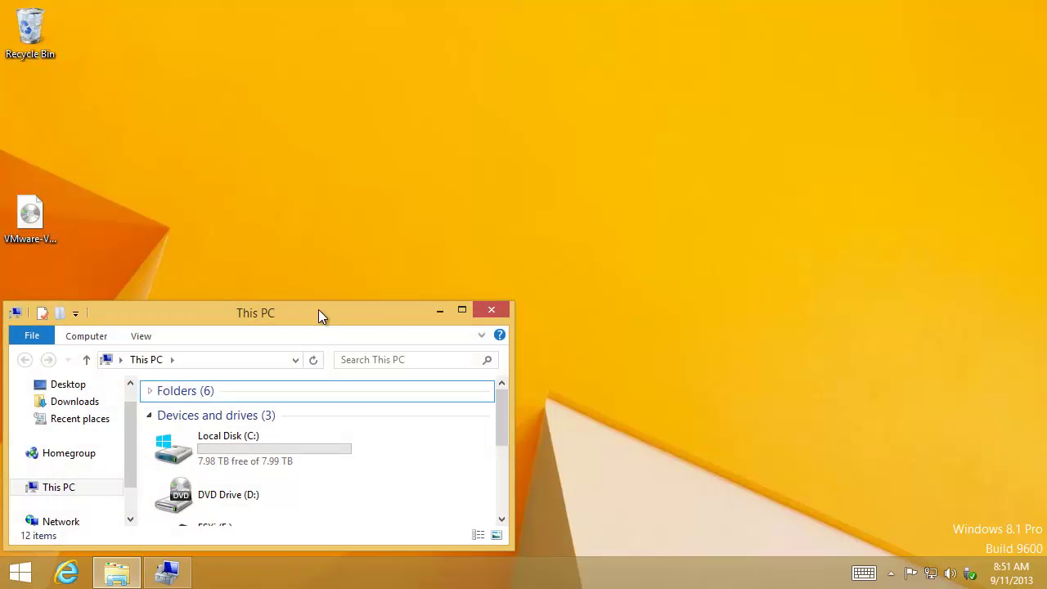
drag(322, 299, 322, 230)
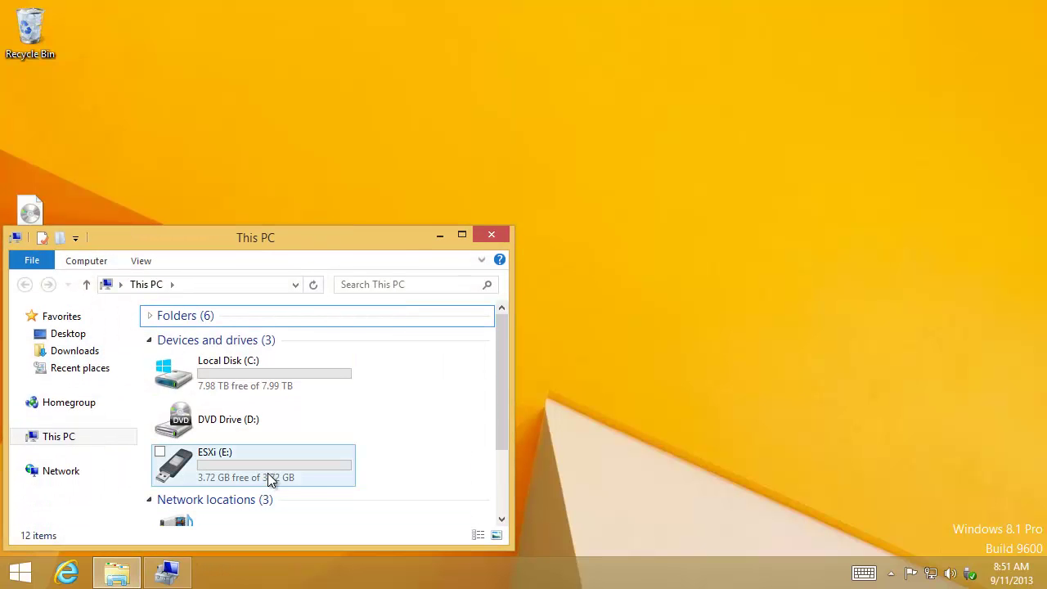
double_click(306, 474)
key(BackSpace)
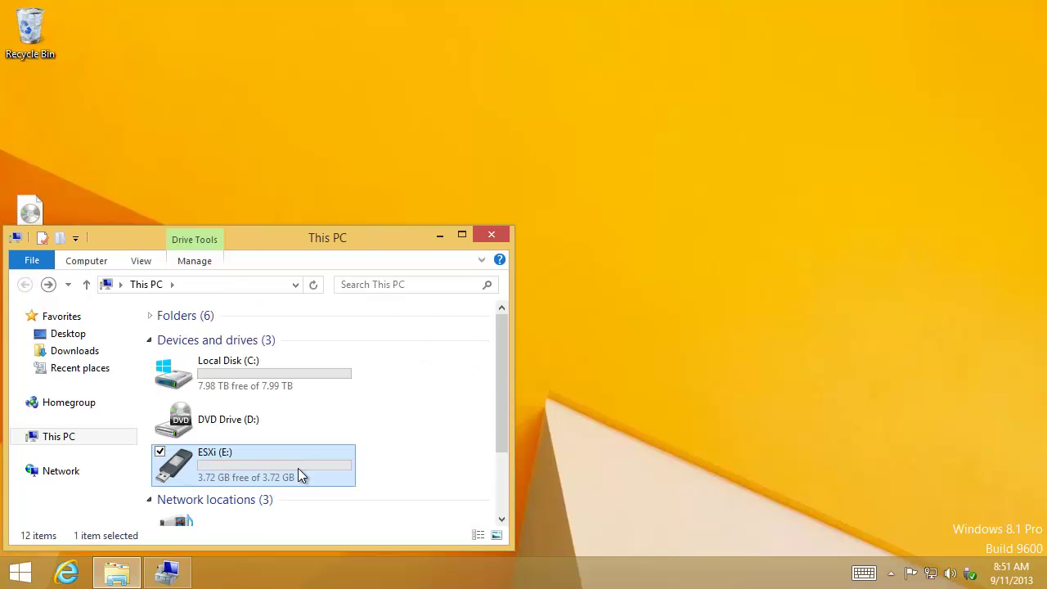
Step: Quick-format the ESXi (E:) drive with device defaults restored and the volume label SANDISK, accepting the data erasure
right_click(298, 468)
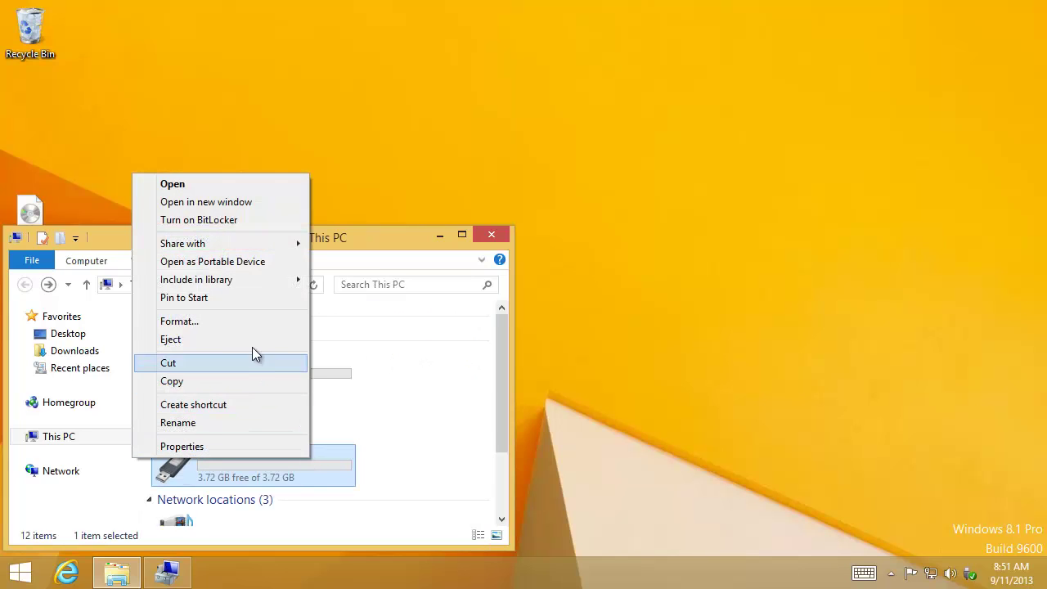
click(251, 320)
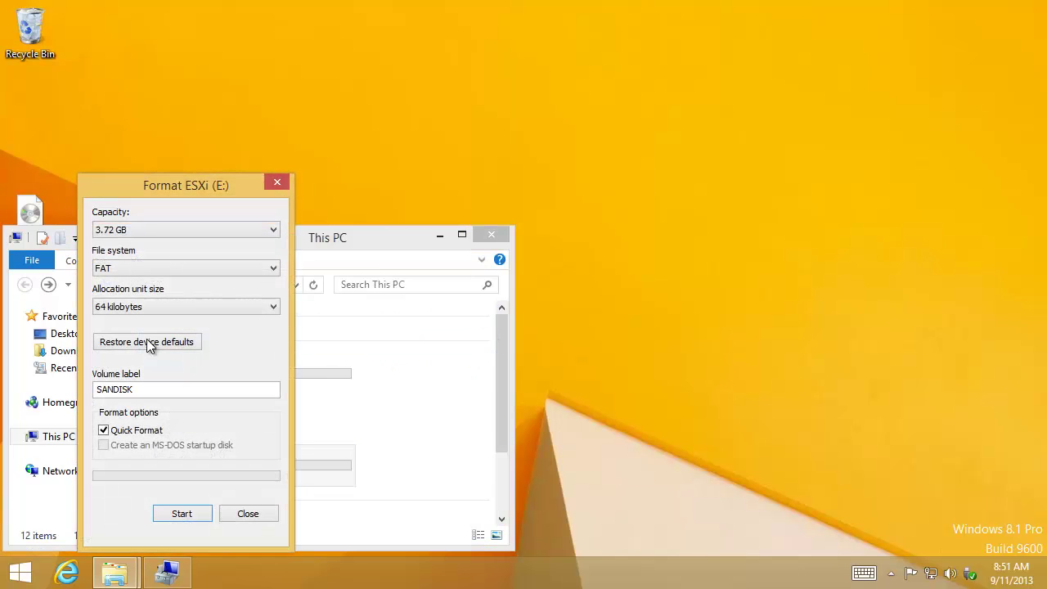
click(151, 342)
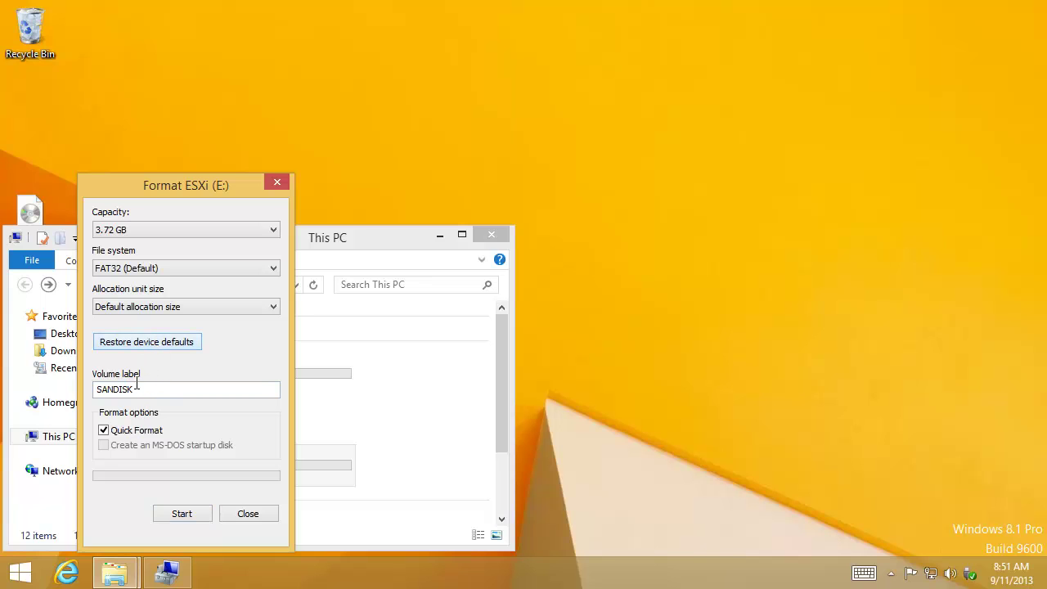
click(194, 513)
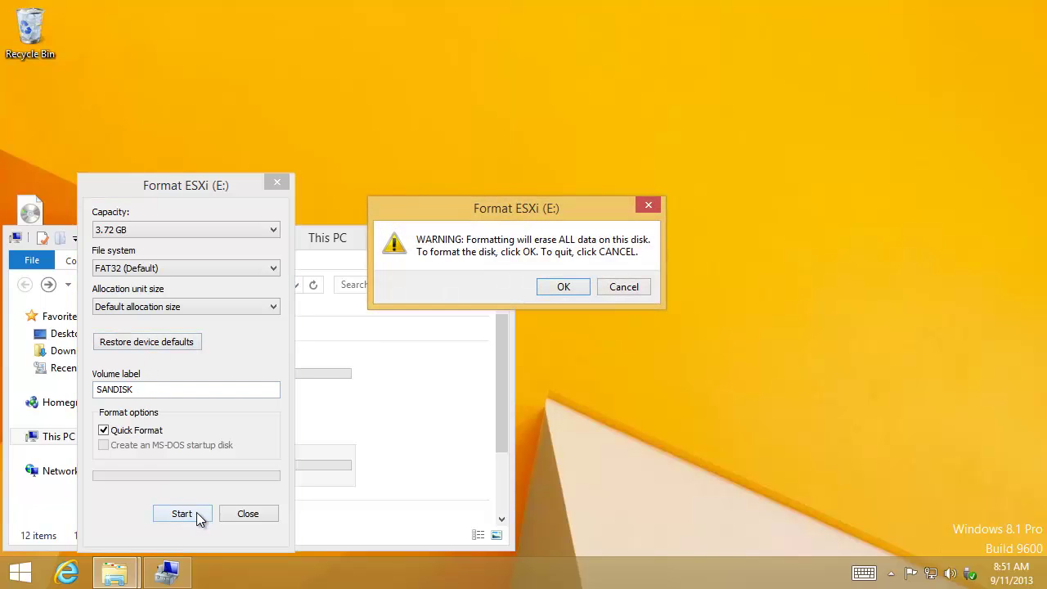
click(566, 289)
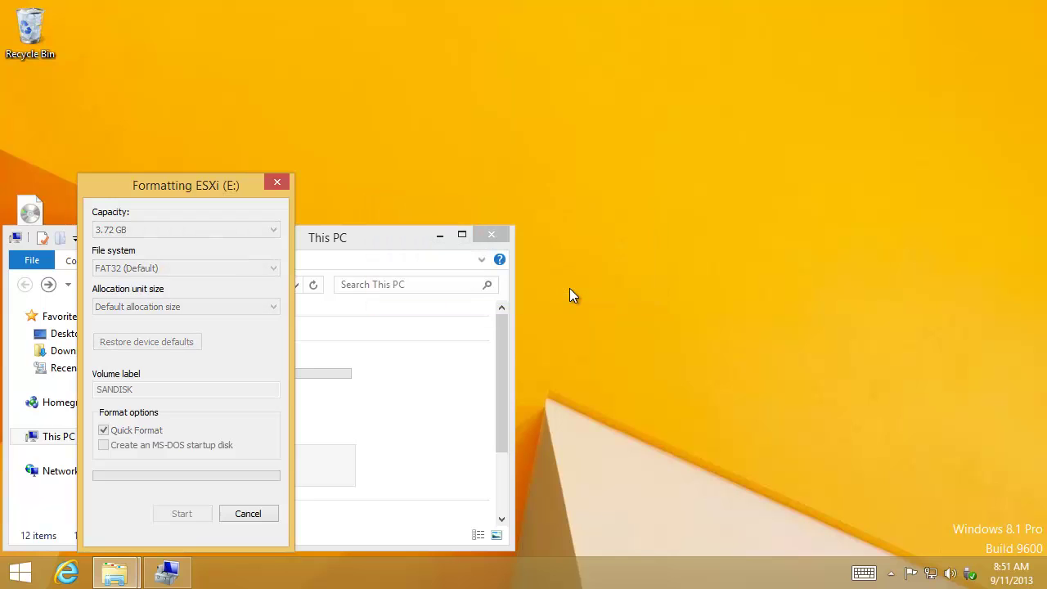
click(597, 288)
click(276, 189)
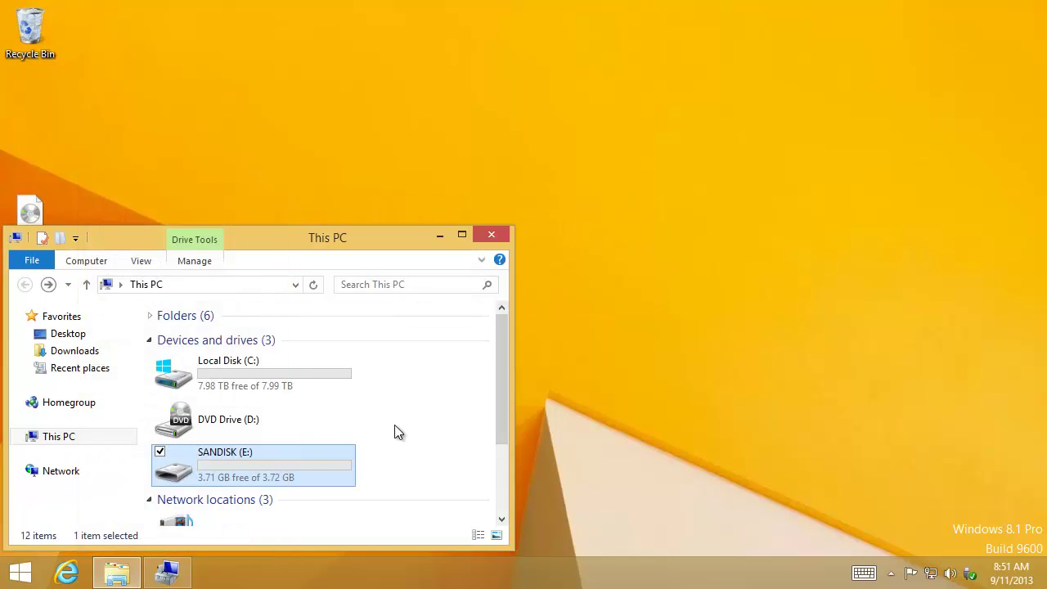
Step: Check the contents of the SANDISK (E:) drive and bring up the safe-removal options for connected devices
double_click(297, 471)
key(BackSpace)
click(971, 576)
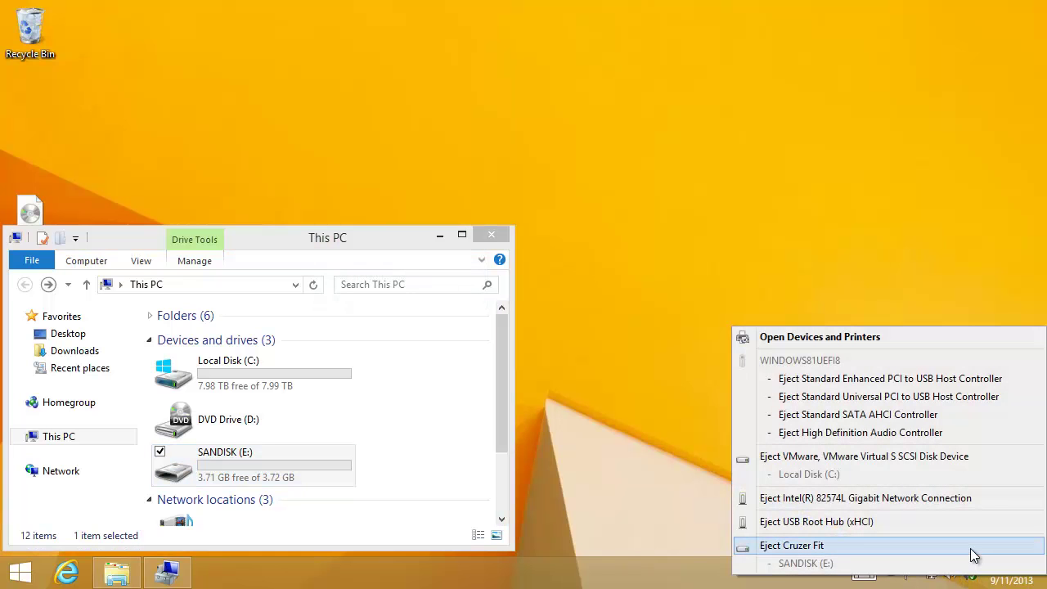